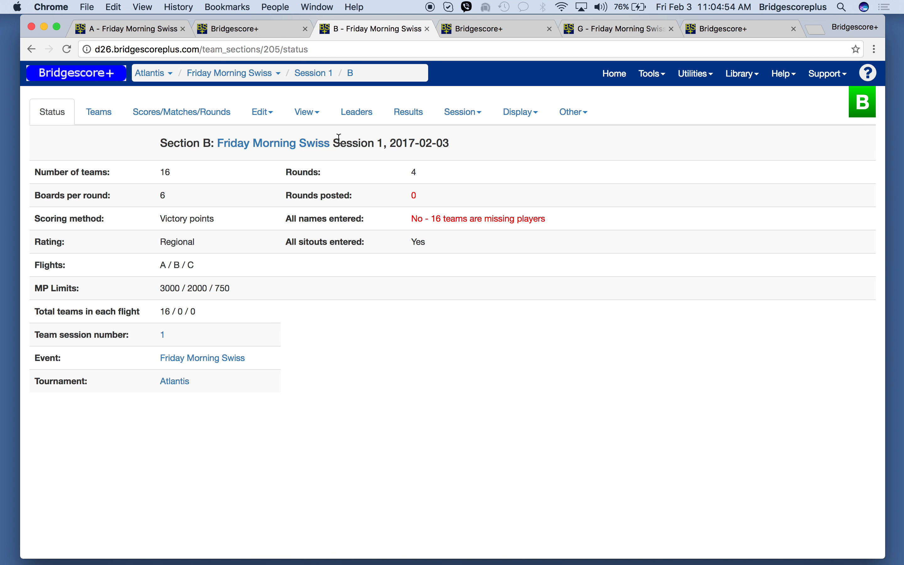
# Rename section B's event to Friday Mo Swiss BCD, save it, and reload the section's public display.
pyautogui.click(265, 112)
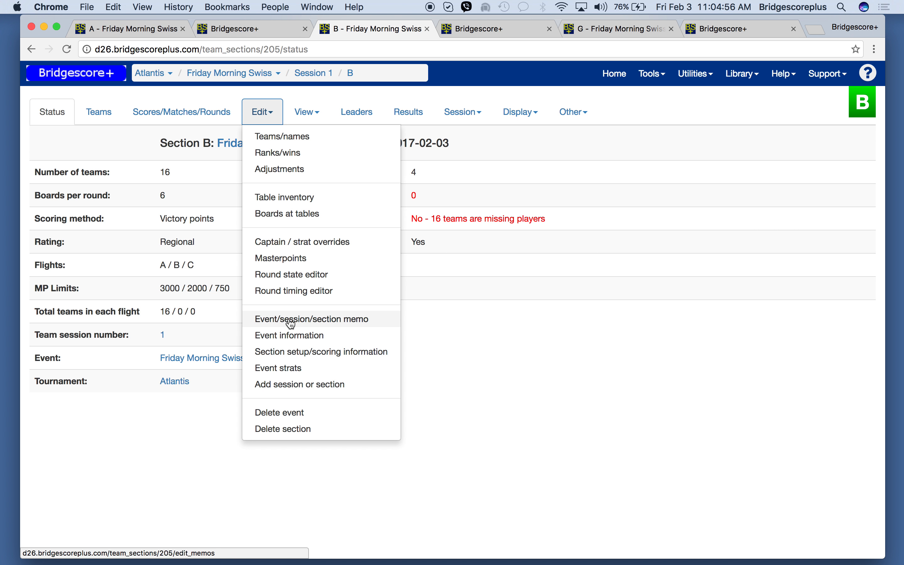
pyautogui.click(289, 335)
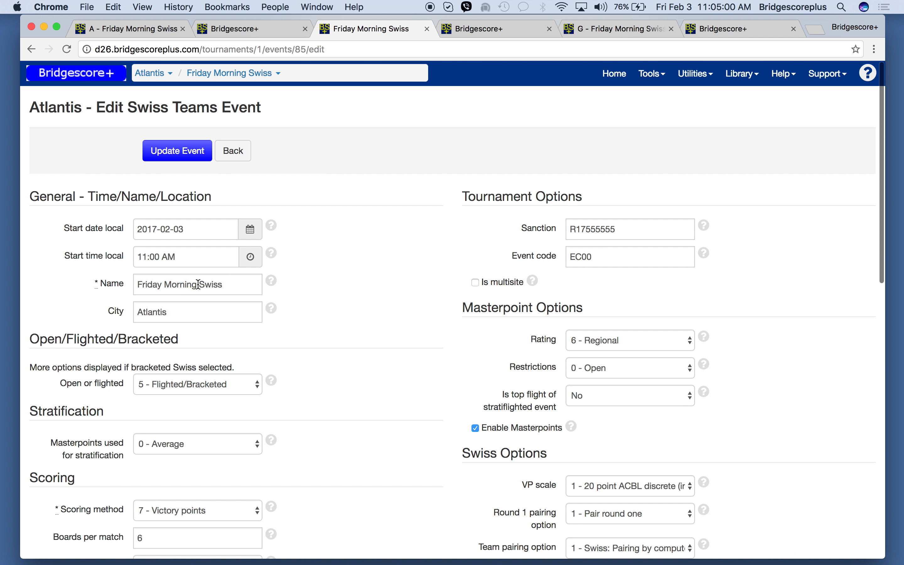
pyautogui.moveTo(197, 284); pyautogui.dragTo(175, 284)
pyautogui.press('BackSpace')
pyautogui.click(210, 283)
pyautogui.write('B')
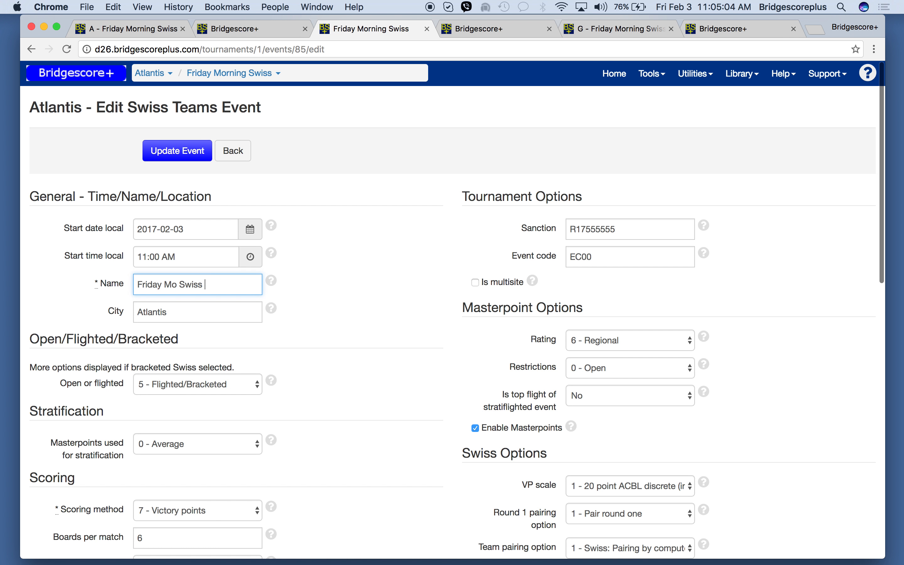
pyautogui.write('CD')
pyautogui.click(187, 151)
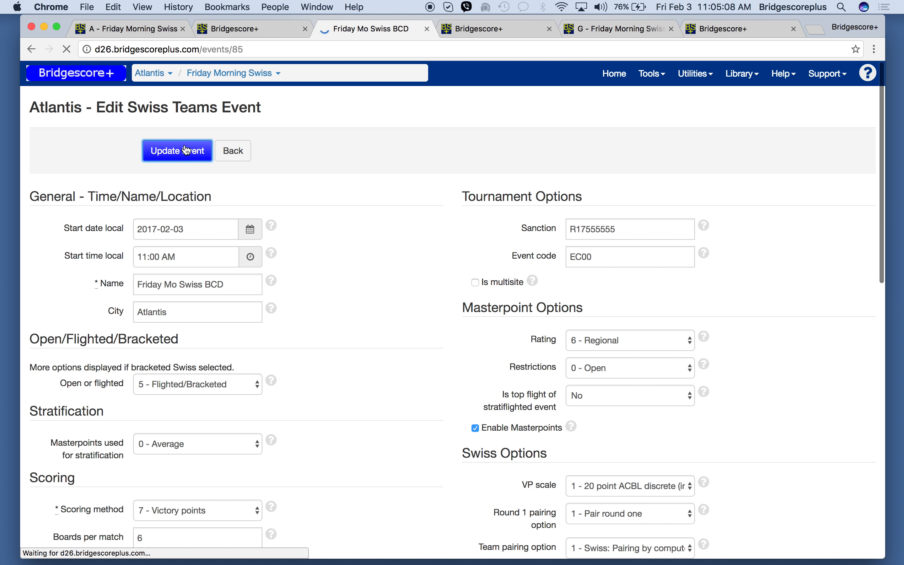
pyautogui.click(489, 33)
pyautogui.press('super+r')
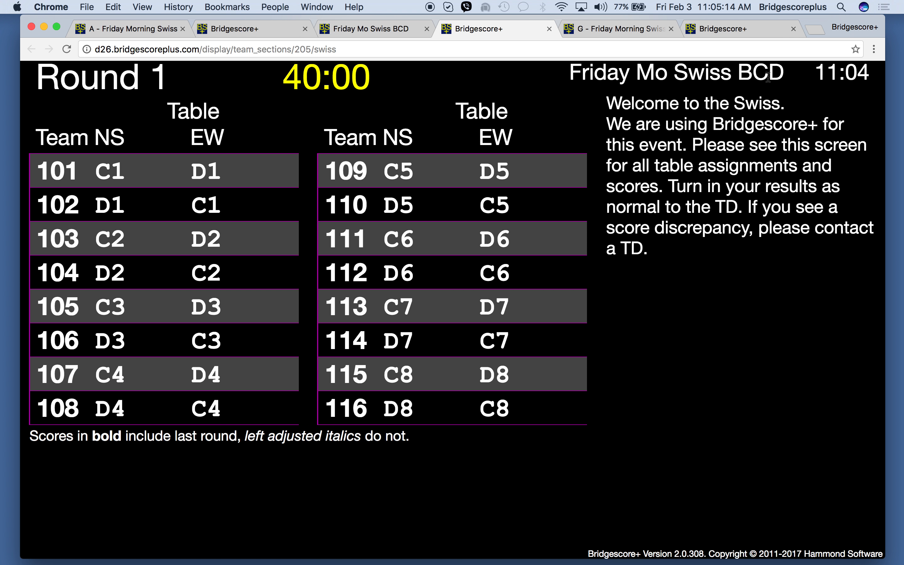
# Look through the open management and display pages of sections A, B and G, ending on section A's scores.
pyautogui.click(631, 28)
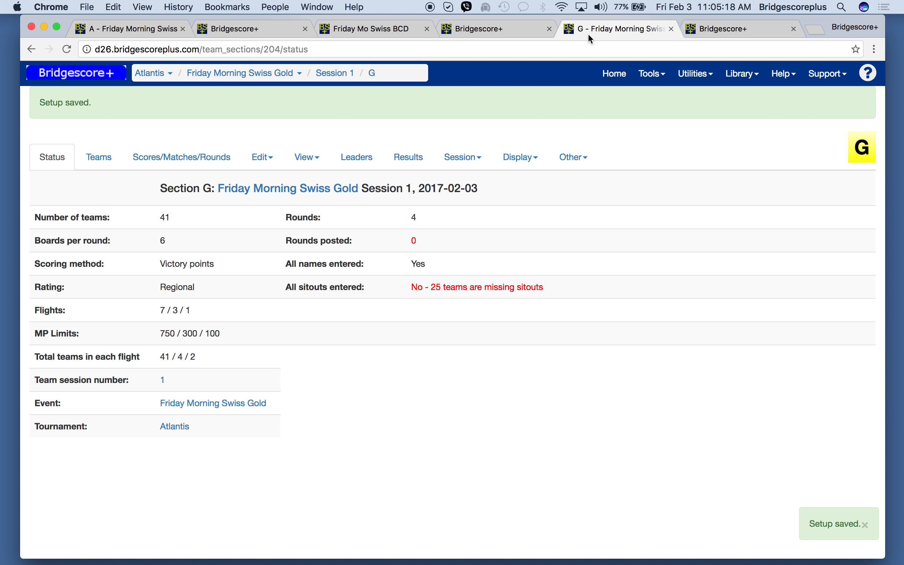
pyautogui.click(114, 28)
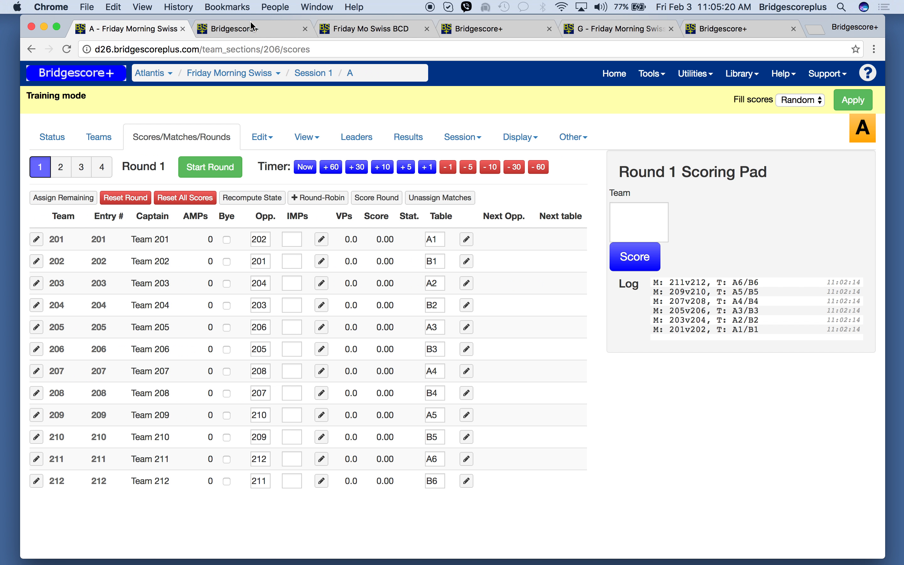
pyautogui.click(253, 31)
pyautogui.click(371, 29)
pyautogui.click(465, 32)
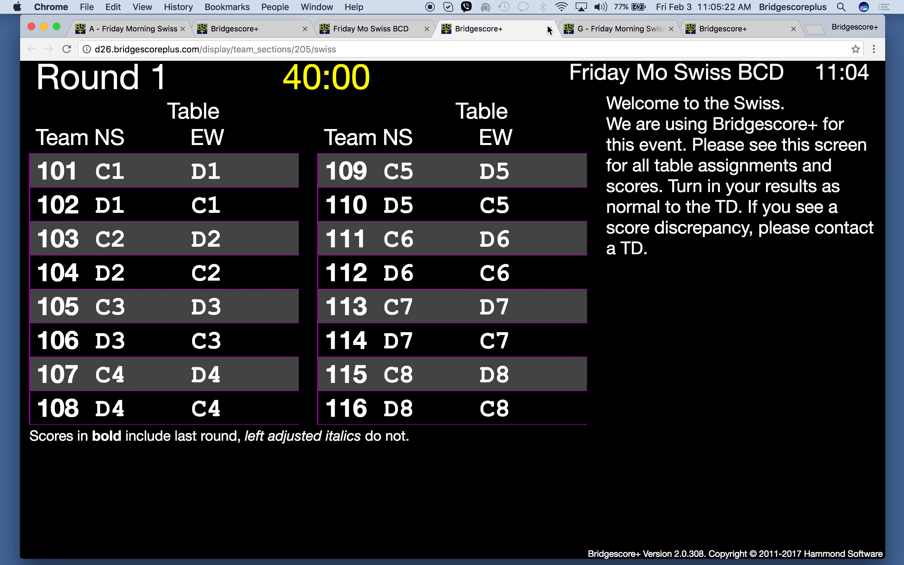
pyautogui.click(597, 32)
pyautogui.click(709, 29)
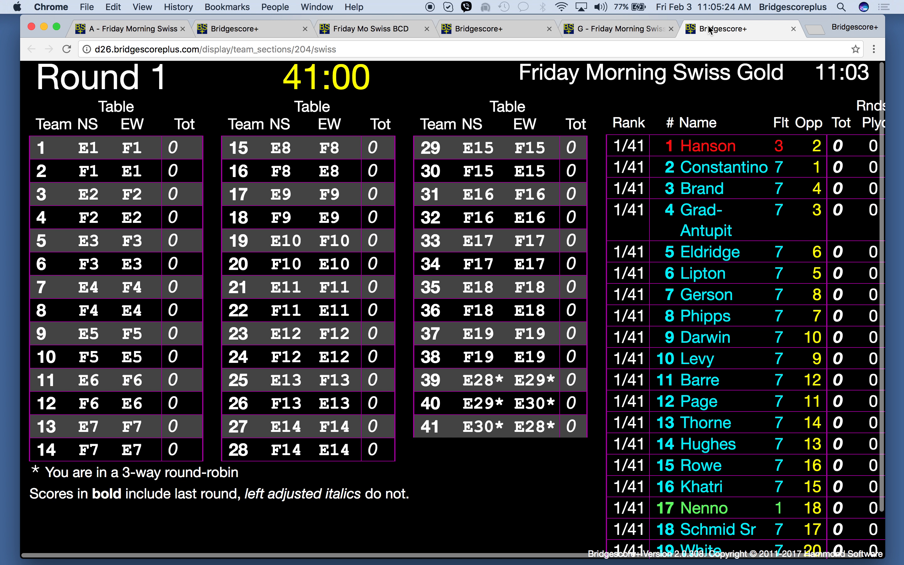
pyautogui.click(109, 30)
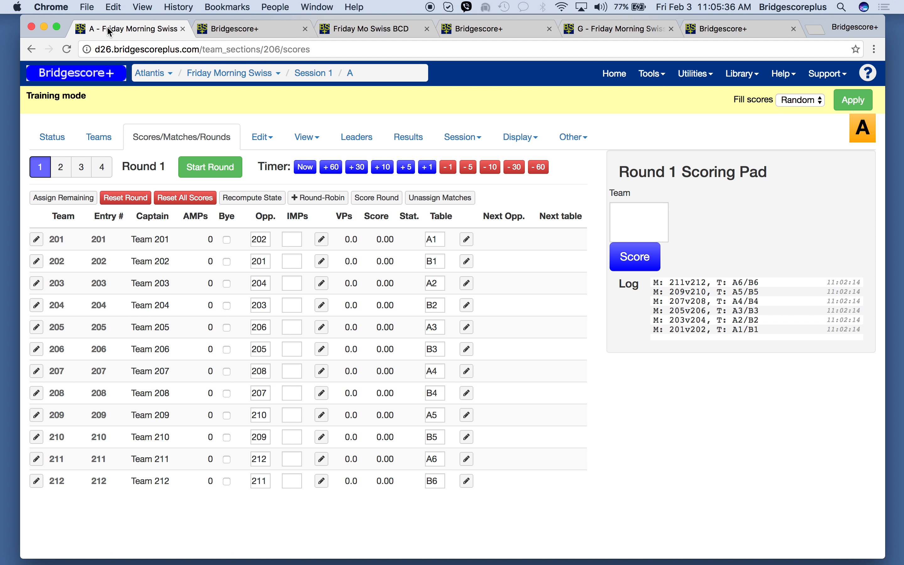
pyautogui.click(627, 214)
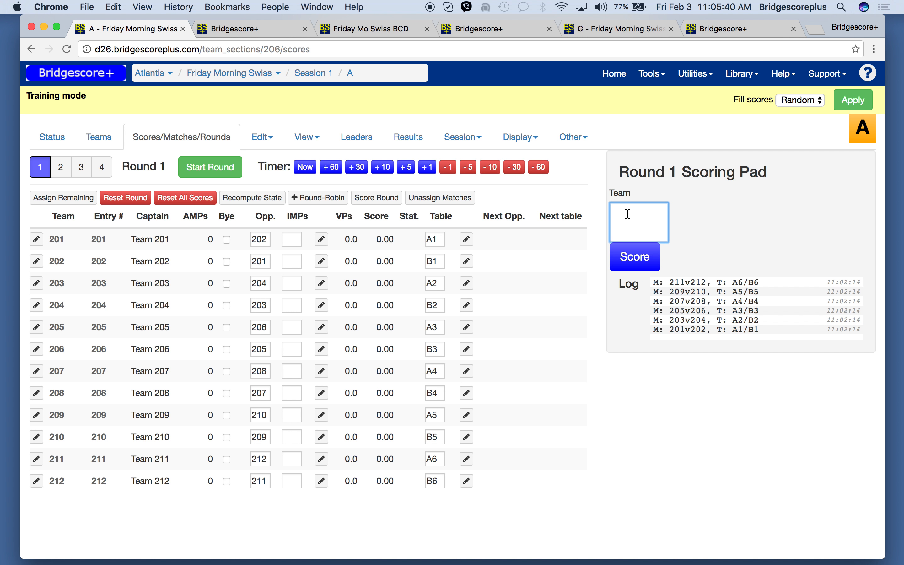
pyautogui.write('1')
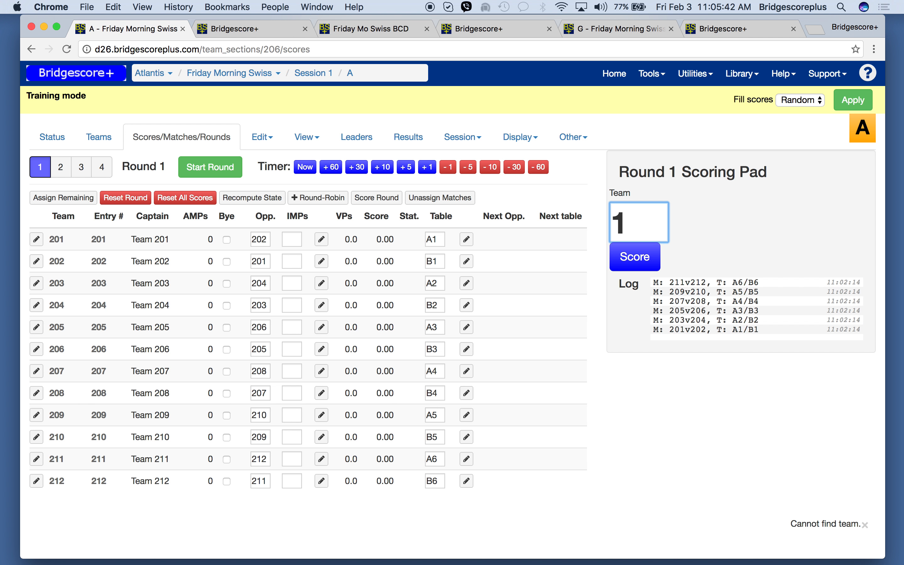
pyautogui.click(865, 524)
pyautogui.click(632, 217)
pyautogui.press('BackSpace')
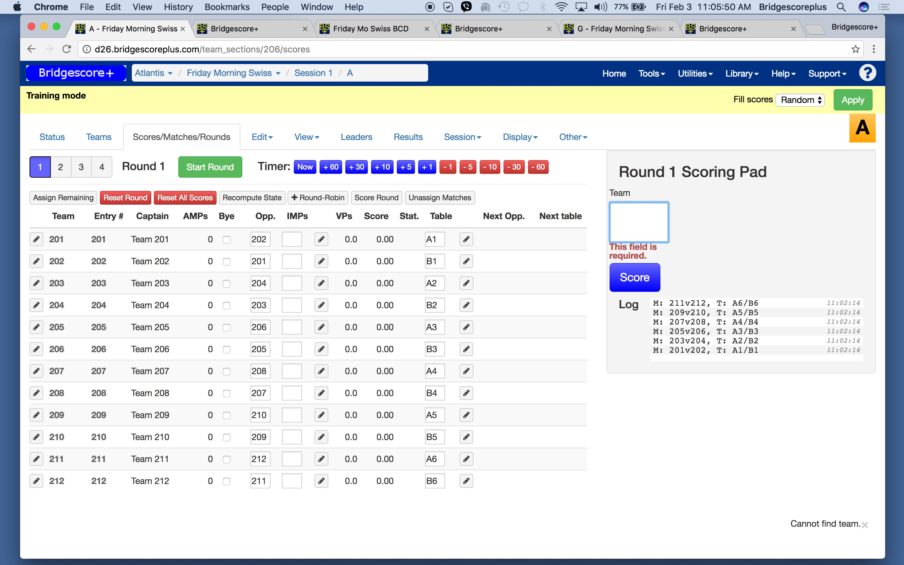
# In section A's round 1 scoring pad, record team 201's match with 2 IMPs.
pyautogui.write('201')
pyautogui.press('Return')
pyautogui.write('2')
pyautogui.press('Return')
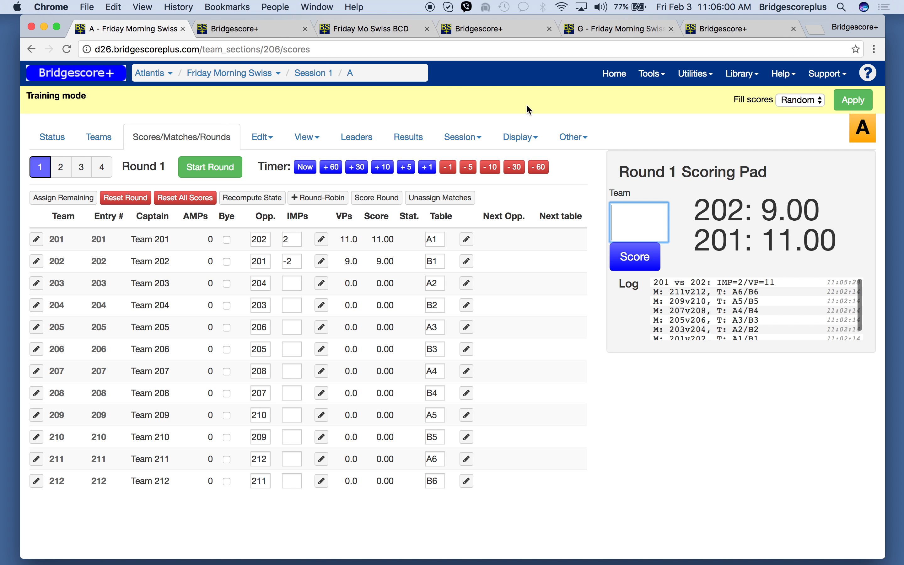
# Open section G's round scores and record team 6's round 1 match with 4 IMPs.
pyautogui.click(609, 32)
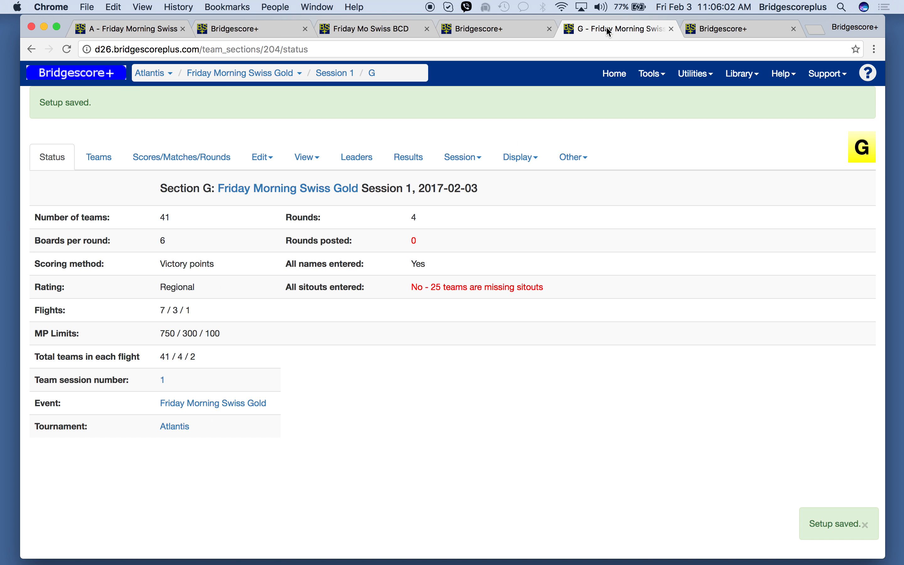
pyautogui.click(182, 159)
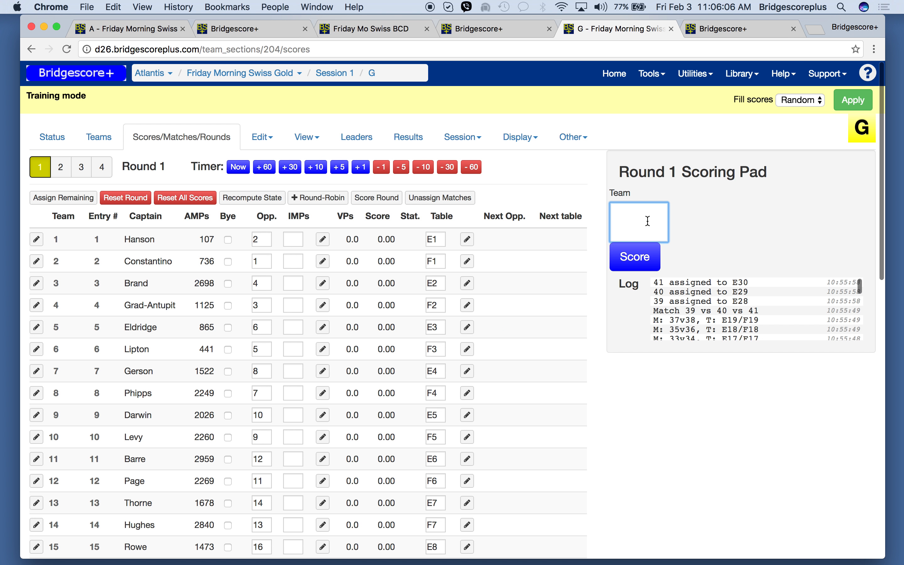
pyautogui.write('6')
pyautogui.press('Return')
pyautogui.write('4')
pyautogui.press('Return')
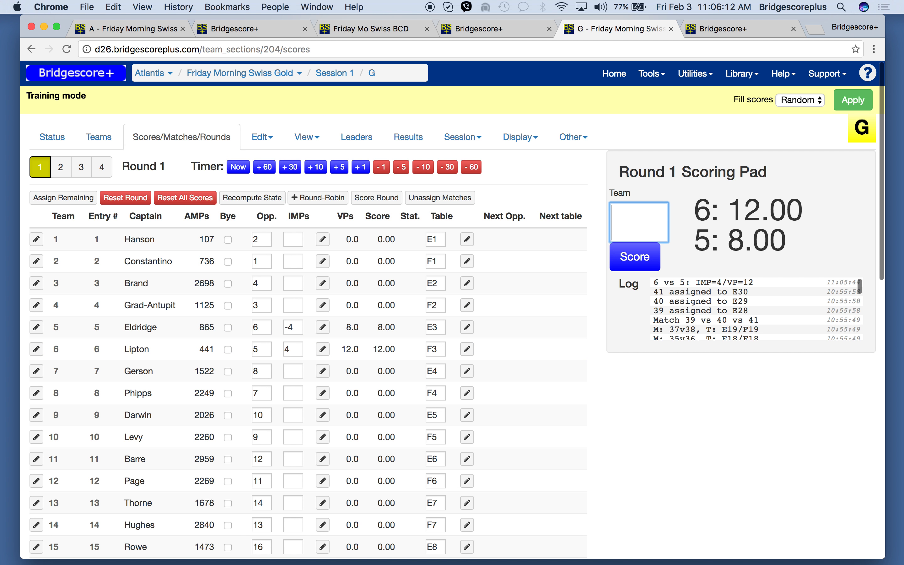
# Open section B's round scores and record team 105's round 1 match with -9 IMPs.
pyautogui.click(387, 29)
pyautogui.click(271, 200)
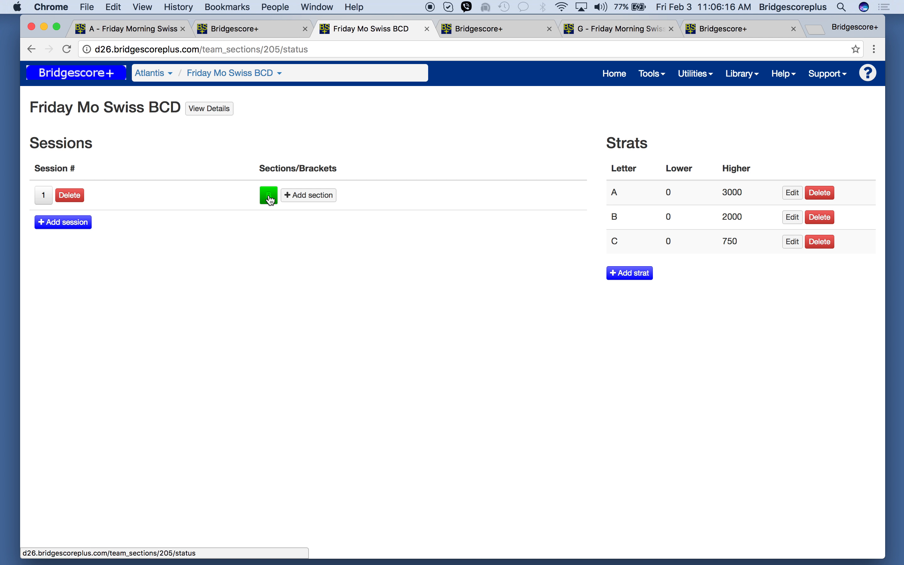
pyautogui.click(214, 118)
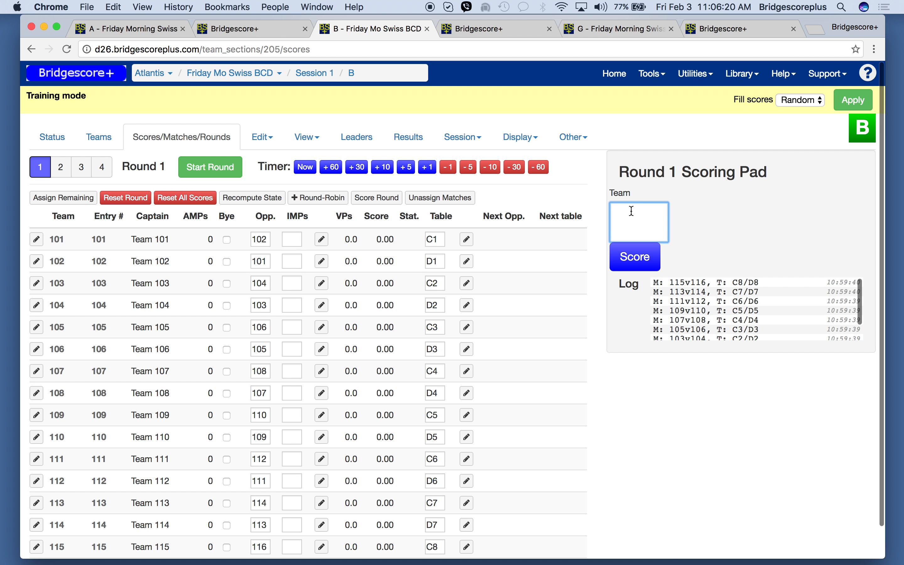
pyautogui.write('105')
pyautogui.press('Return')
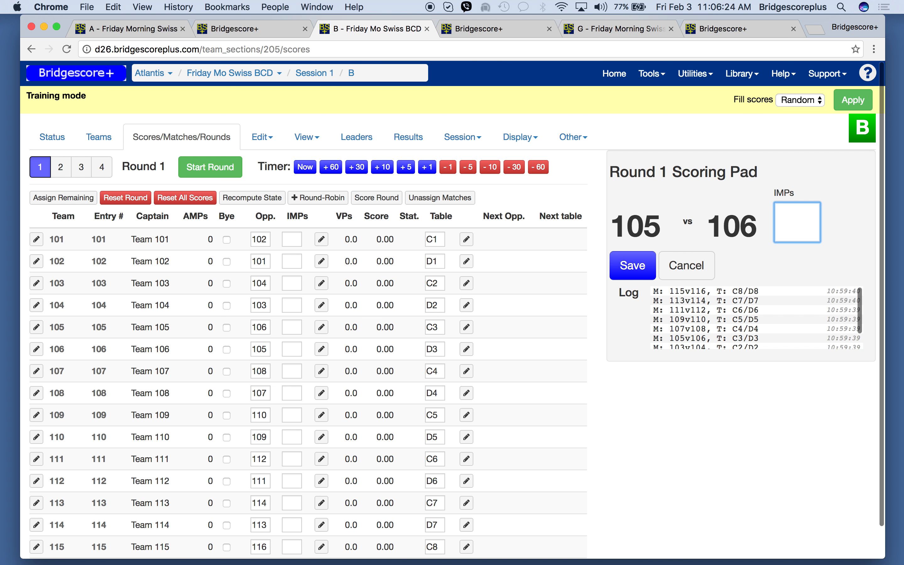
pyautogui.write('-9')
pyautogui.press('Return')
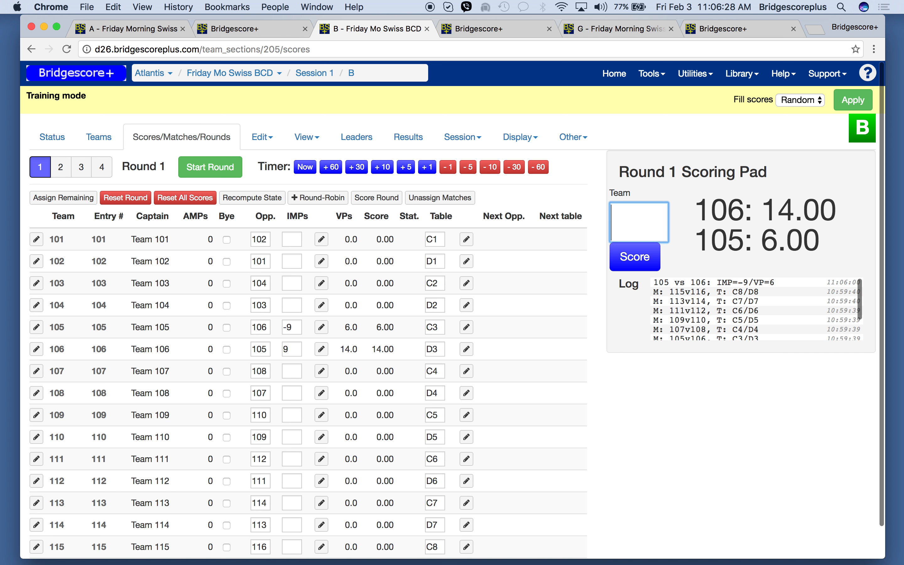
# Return to section A's scores and record team 211's round 1 match with 23 IMPs.
pyautogui.hotkey('ctrl', 'shift', 'Tab')
pyautogui.hotkey('ctrl', 'shift', 'Tab')
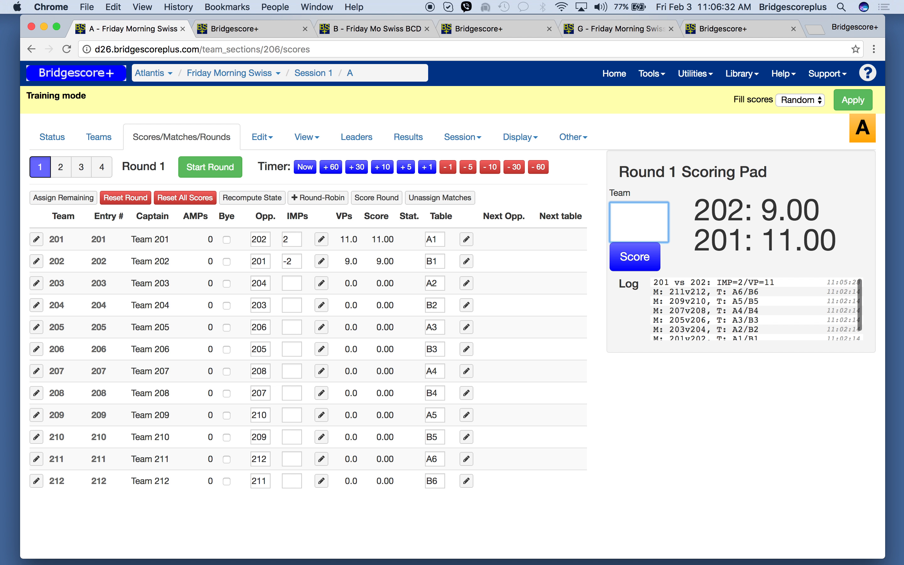
pyautogui.write('4')
pyautogui.press('Return')
pyautogui.press('BackSpace')
pyautogui.write('211')
pyautogui.press('Return')
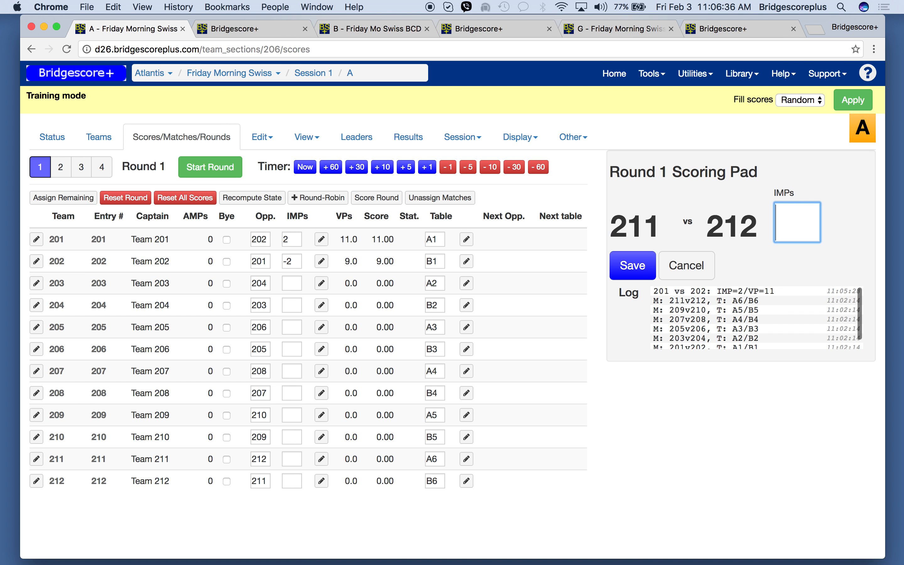
pyautogui.write('23')
pyautogui.press('Return')
# Return to section G's scores and record team 9's round 1 match with 21 IMPs.
pyautogui.hotkey('ctrl', 'Tab')
pyautogui.hotkey('ctrl', 'Tab')
pyautogui.hotkey('ctrl', 'Tab')
pyautogui.hotkey('ctrl', 'Tab')
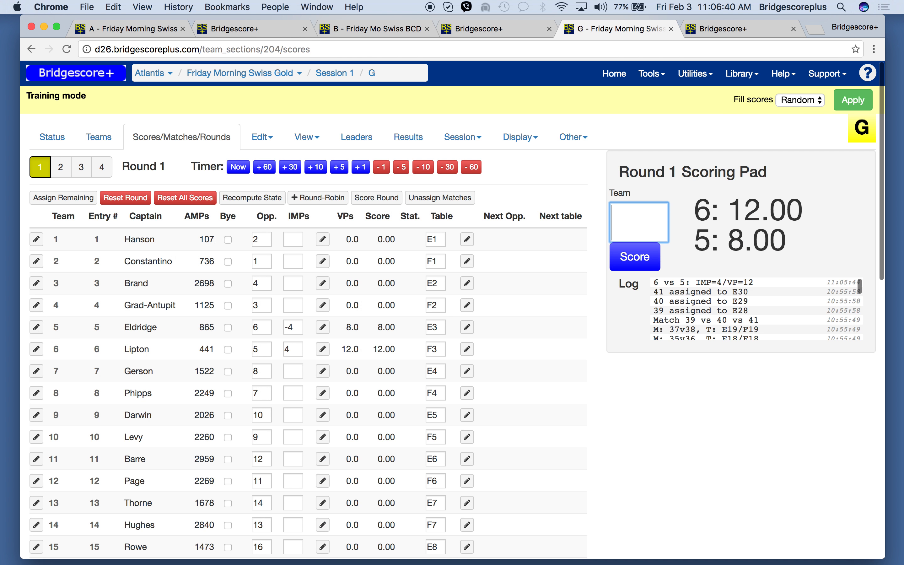
pyautogui.write('9')
pyautogui.press('Return')
pyautogui.write('21')
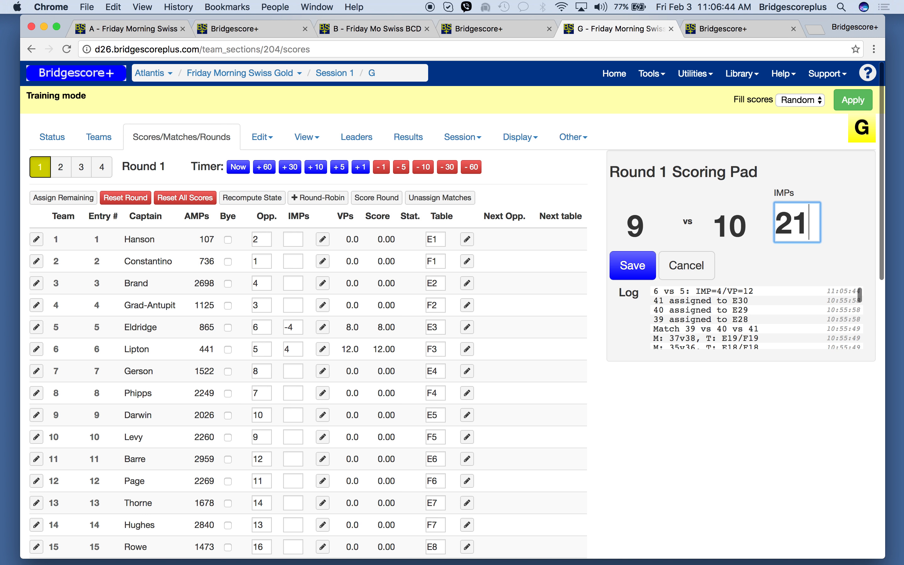
pyautogui.press('Return')
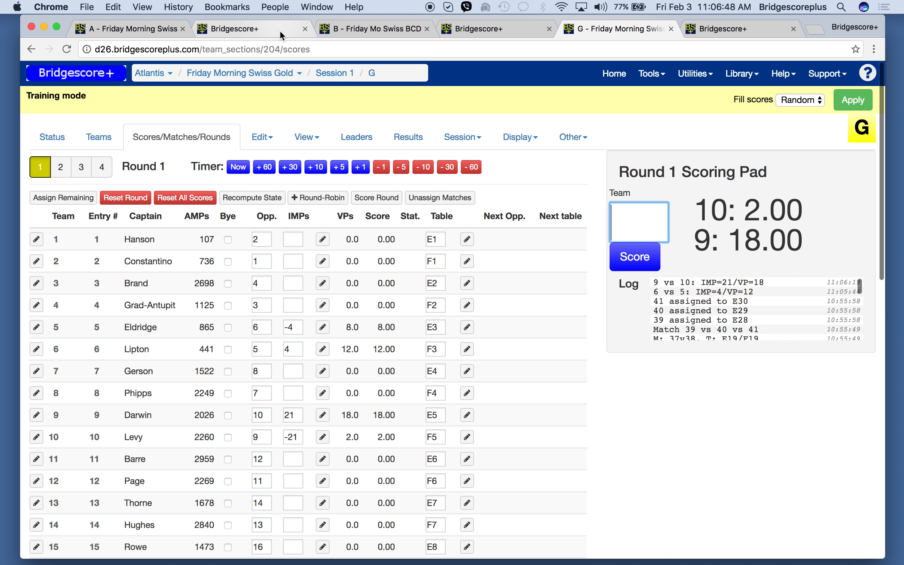
# Close the three public display pages, keeping only the scoring pages of sections A, B and G open.
pyautogui.click(306, 29)
pyautogui.click(428, 29)
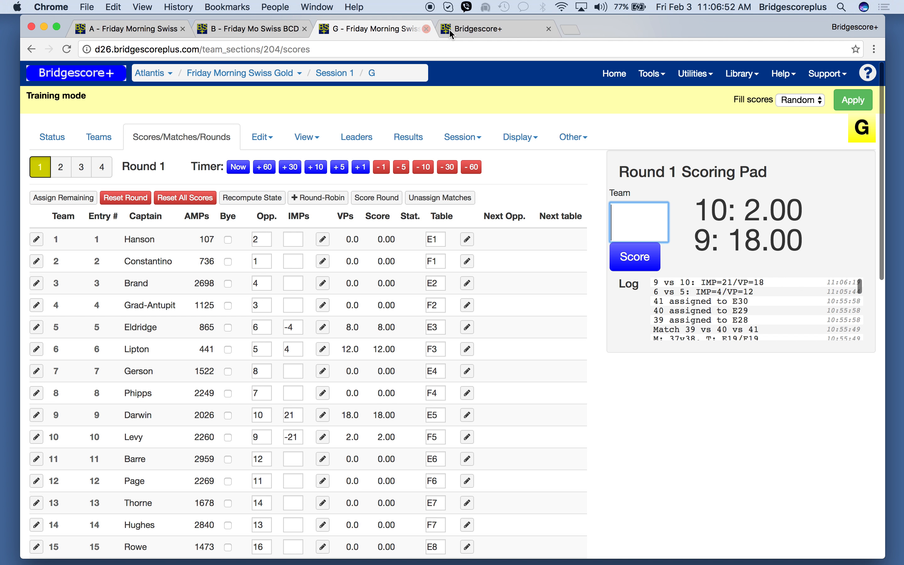
pyautogui.click(548, 29)
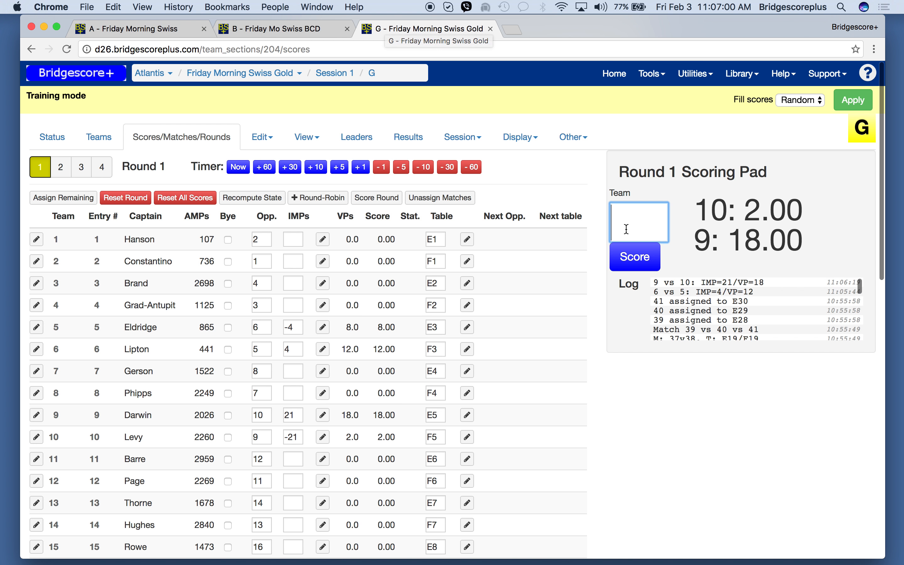
# In section G's round 1 scoring pad, record team 33's match with 1 IMP.
pyautogui.write('53')
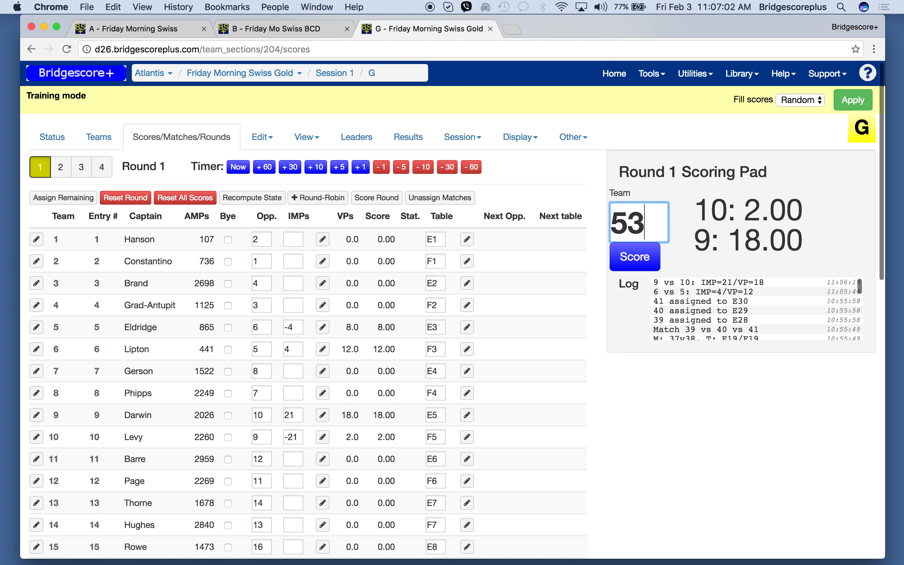
pyautogui.press('BackSpace')
pyautogui.press('BackSpace')
pyautogui.write('33')
pyautogui.press('Return')
pyautogui.write('1')
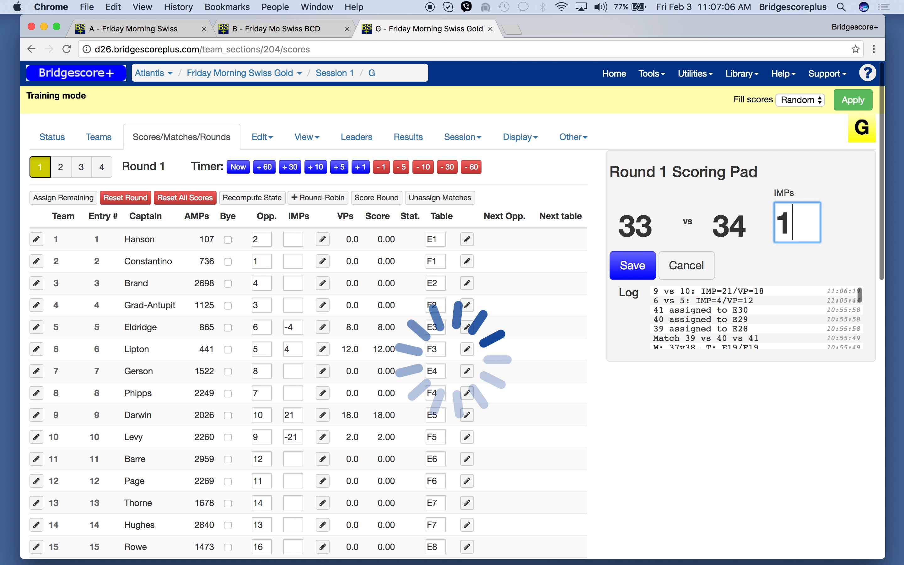
pyautogui.press('Return')
# Return to section B's scores and record team 112's round 1 match with -4 IMPs.
pyautogui.hotkey('ctrl', 'shift', 'Tab')
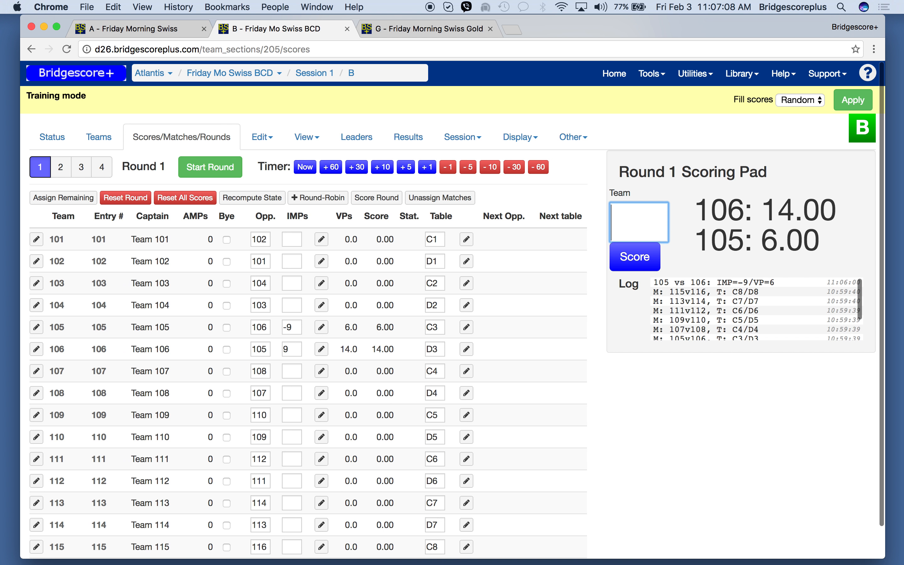
pyautogui.write('12')
pyautogui.press('Return')
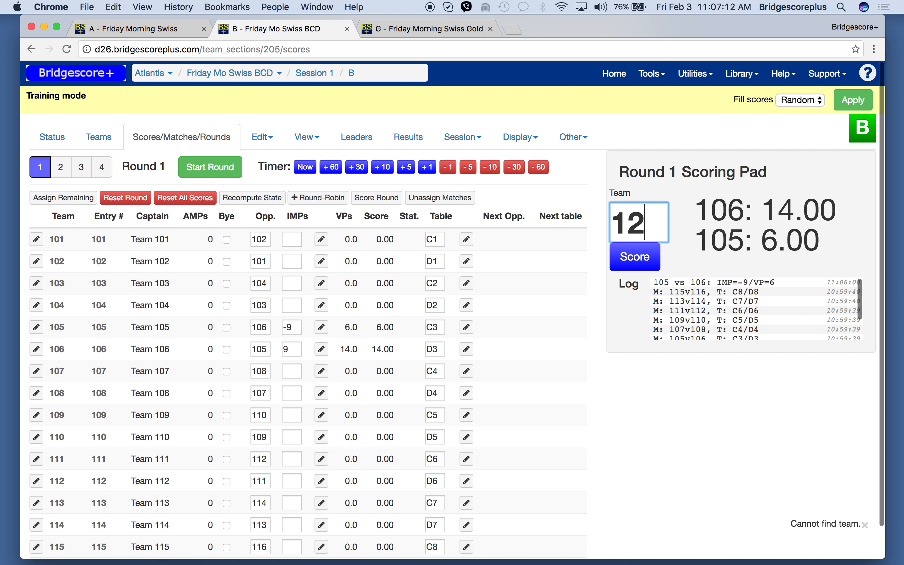
pyautogui.press('BackSpace')
pyautogui.press('BackSpace')
pyautogui.write('112')
pyautogui.press('Return')
pyautogui.write('-4')
pyautogui.press('Return')
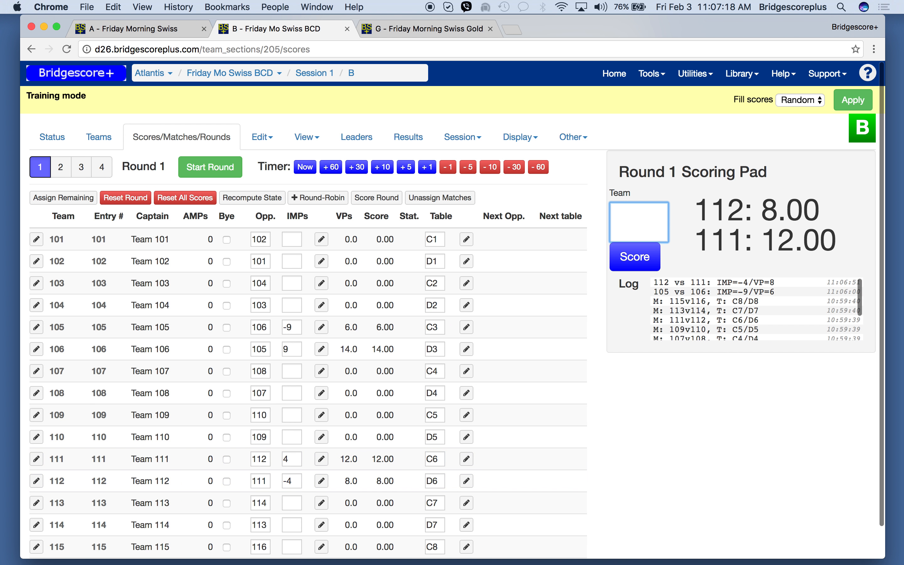
# Return to section A's scores and fill in the remaining round 1 results with random scores.
pyautogui.hotkey('ctrl', 'shift', 'Tab')
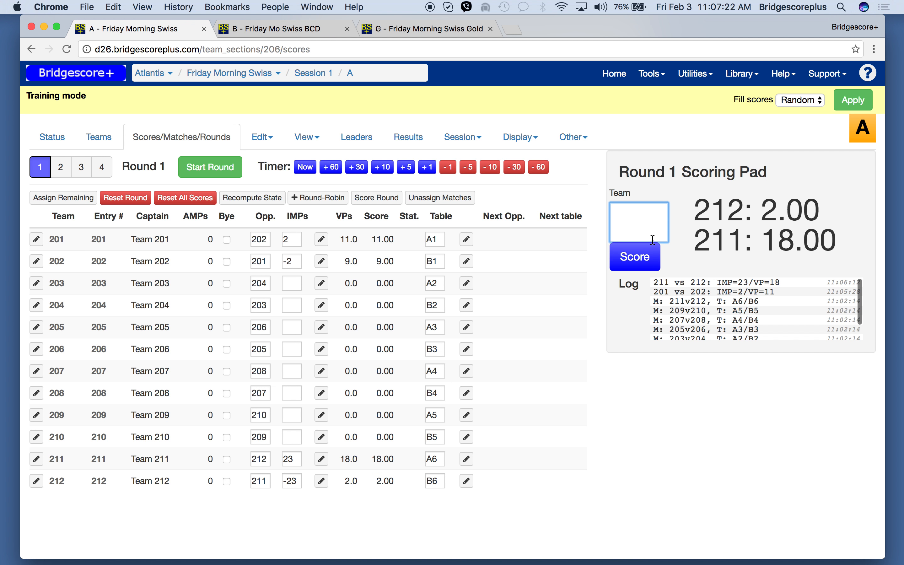
pyautogui.click(842, 107)
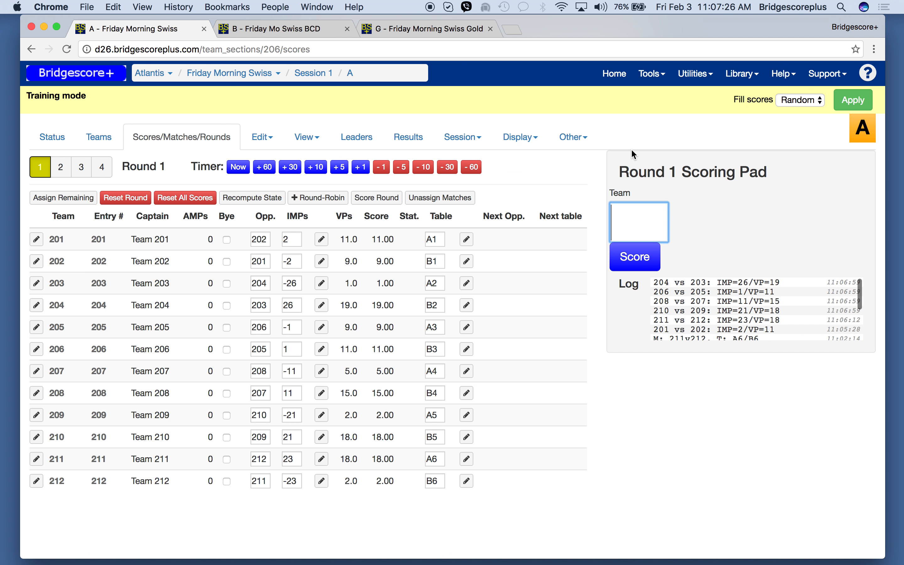
# Open round 2 of section A and assign all its remaining matches.
pyautogui.click(67, 171)
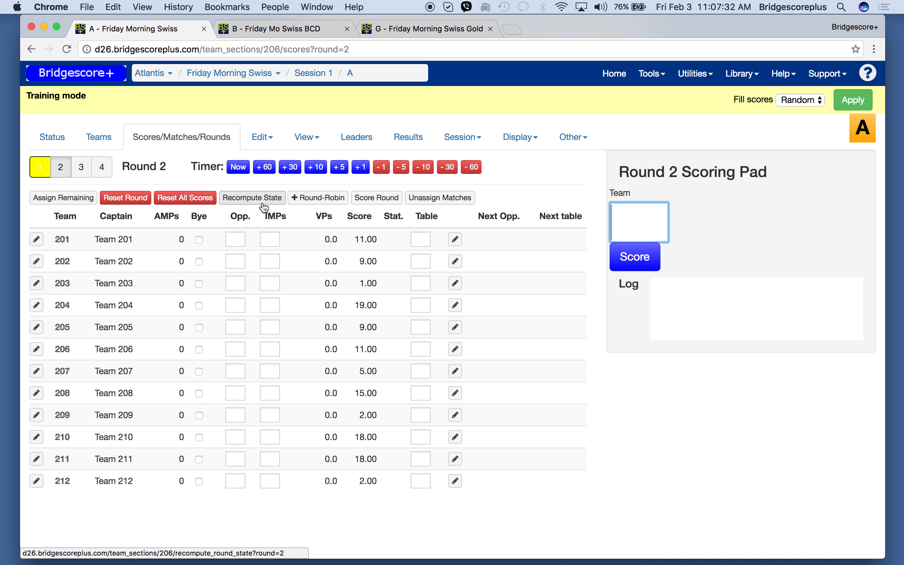
pyautogui.click(46, 200)
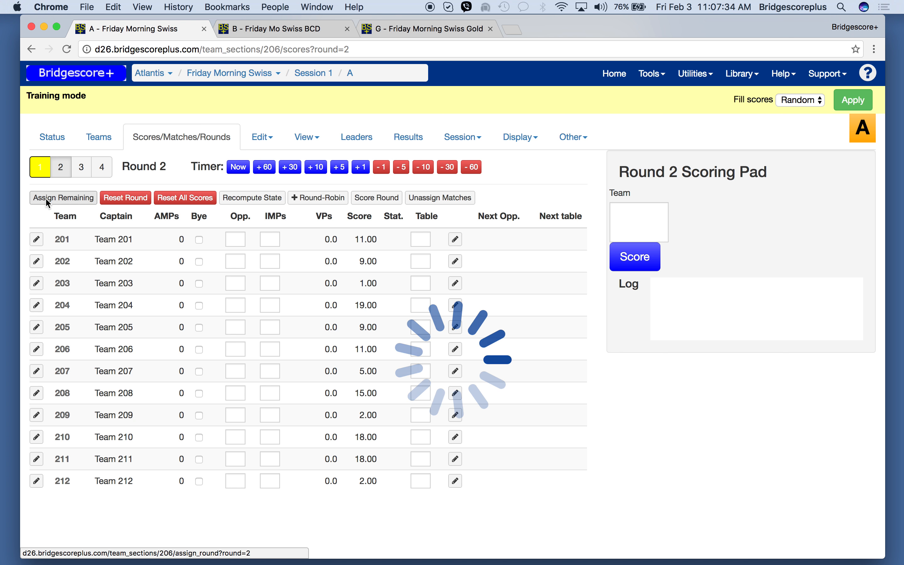
# Fill section B's remaining round 1 results with random scores and assign all its round 2 matches.
pyautogui.click(263, 34)
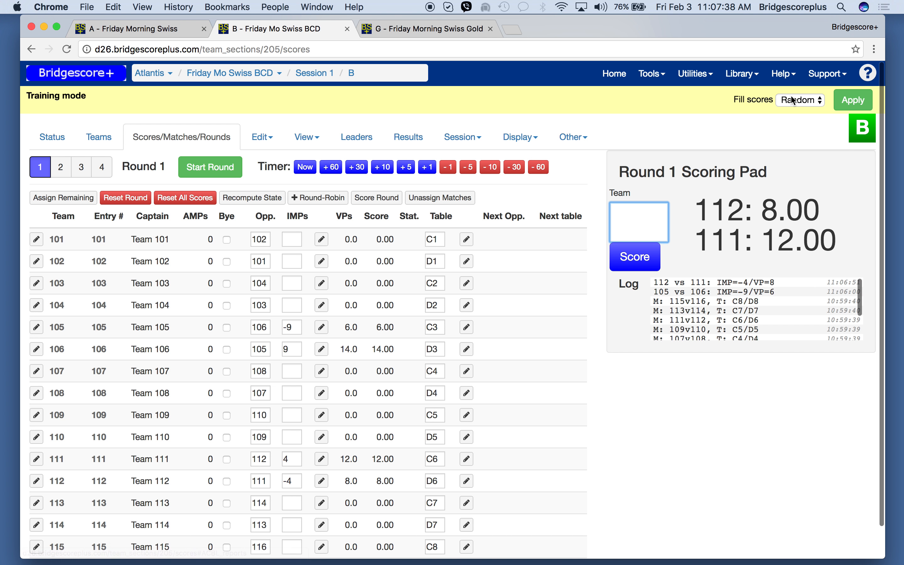
pyautogui.click(855, 100)
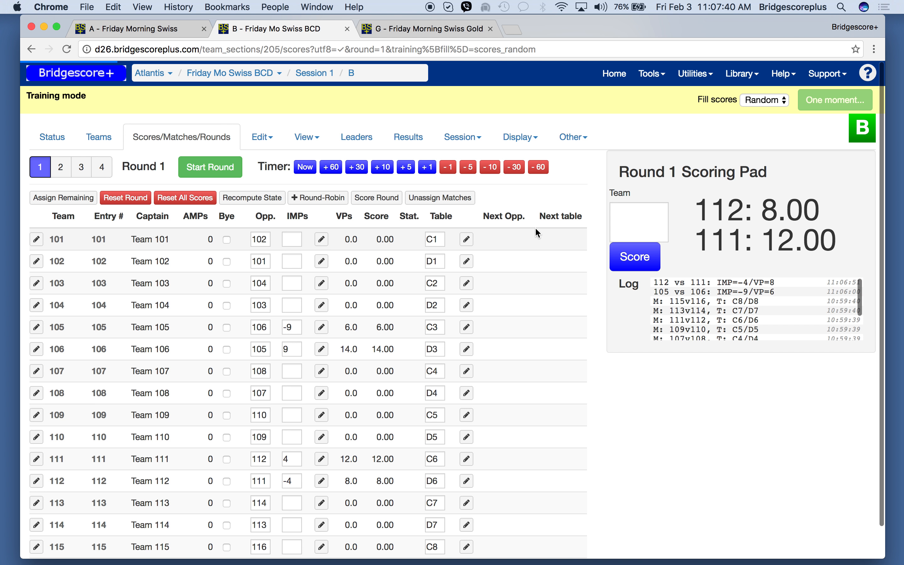
pyautogui.click(62, 168)
pyautogui.click(64, 198)
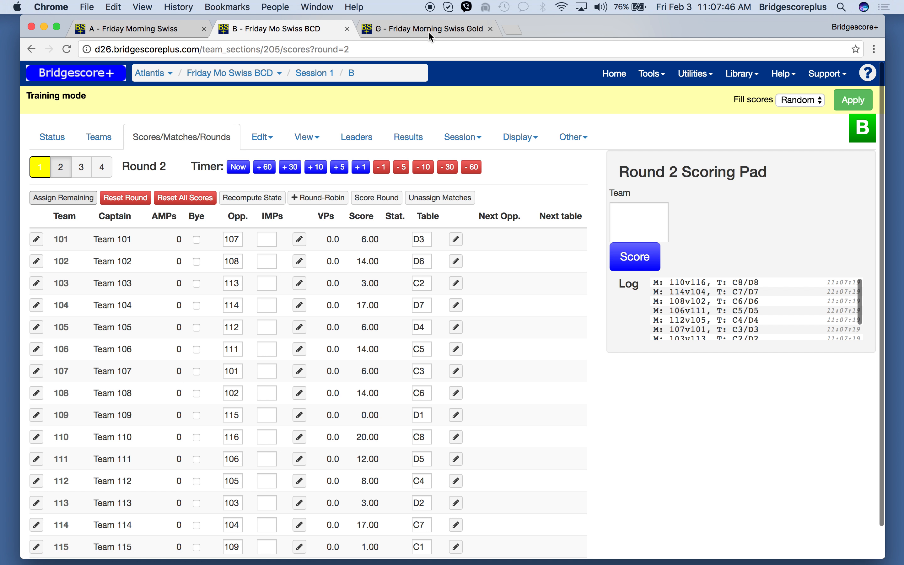
# Fill section G's remaining round 1 results with random scores and assign all its round 2 matches.
pyautogui.click(429, 35)
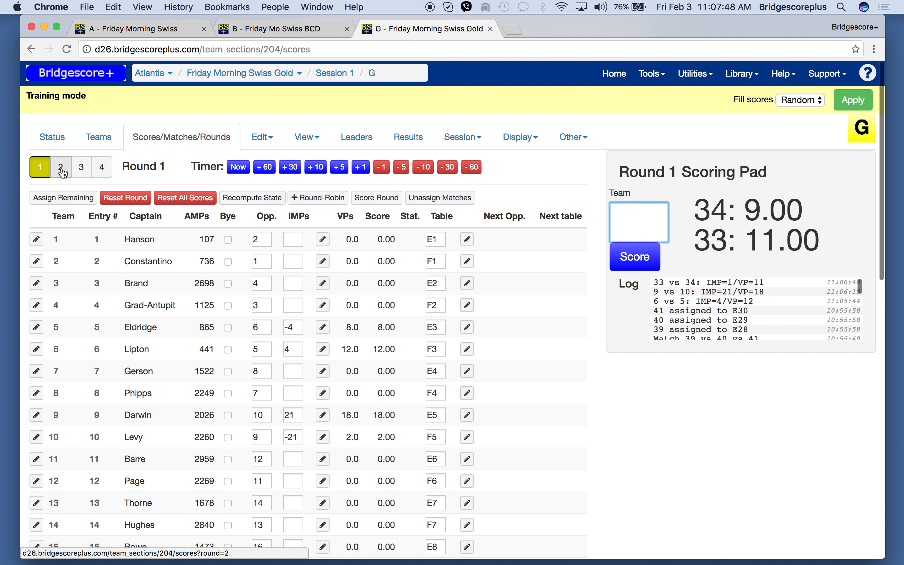
pyautogui.click(847, 99)
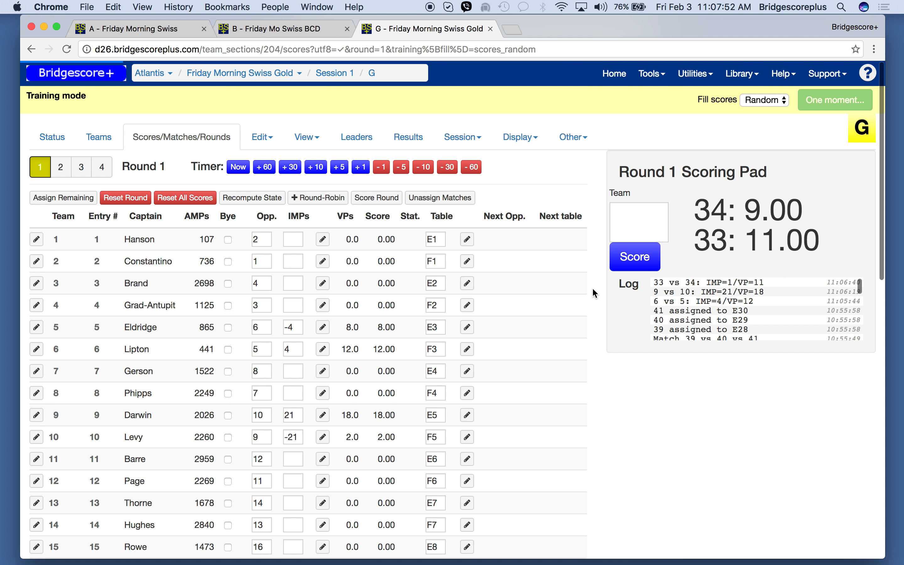
pyautogui.scroll(-10, 596, 294)
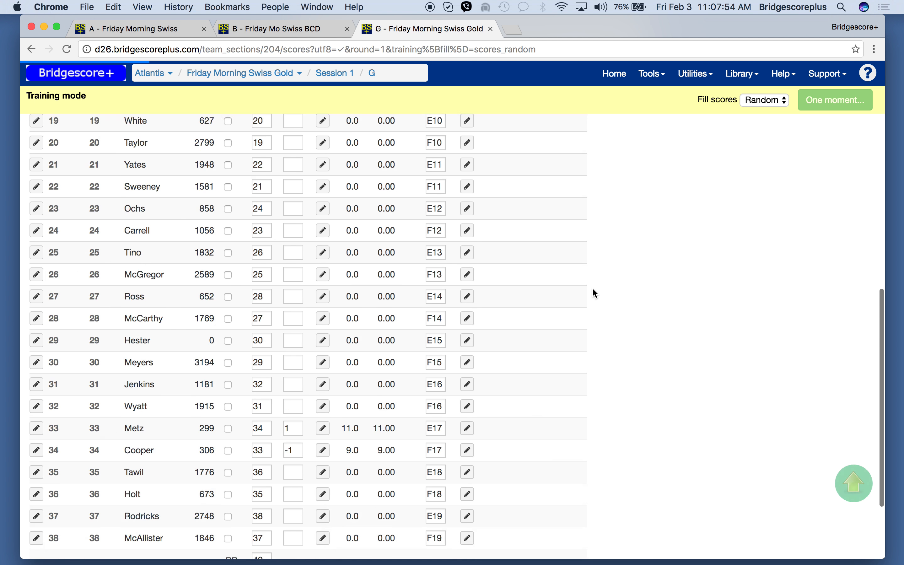
pyautogui.scroll(-10, 595, 294)
pyautogui.scroll(20, 594, 294)
pyautogui.click(65, 175)
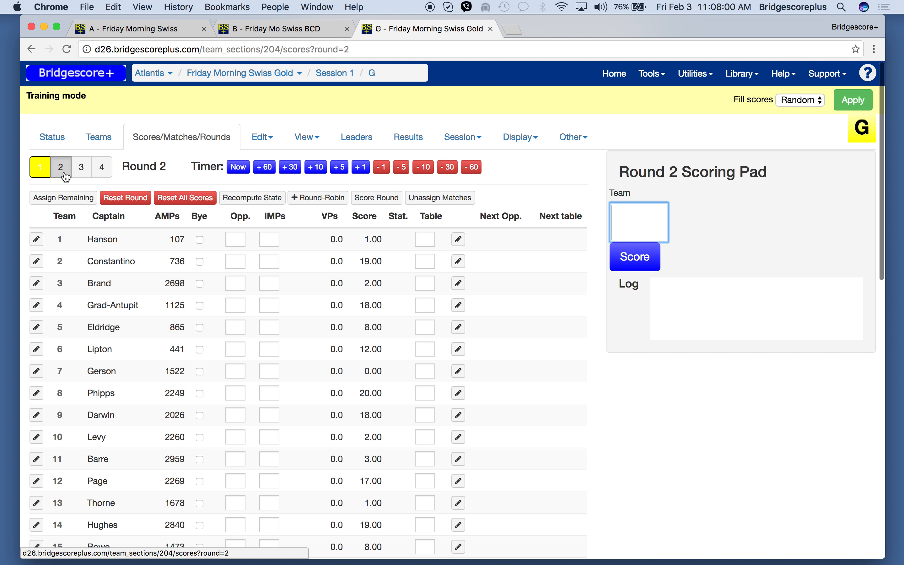
pyautogui.click(63, 198)
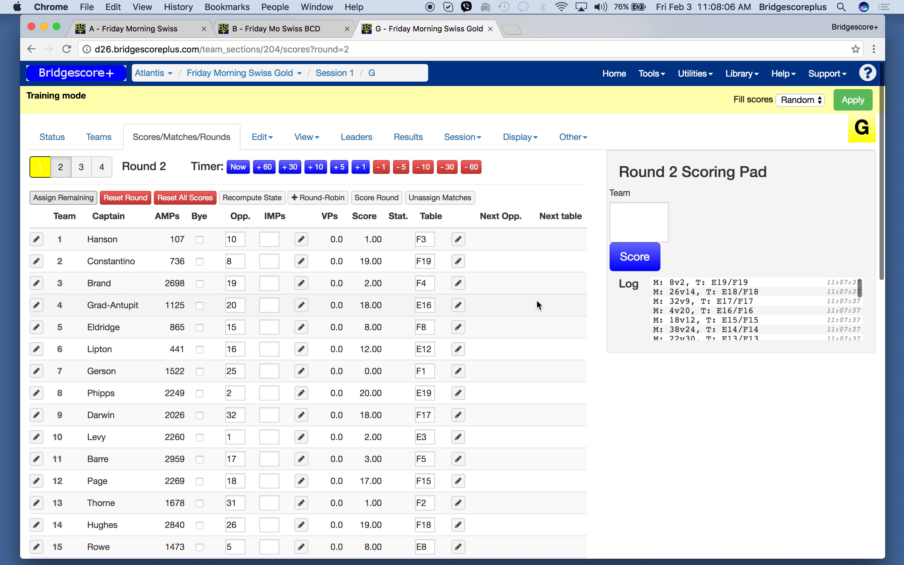
# Review the round 2 opponents and table assignments on the scoring pages of sections A, B and G.
pyautogui.click(161, 35)
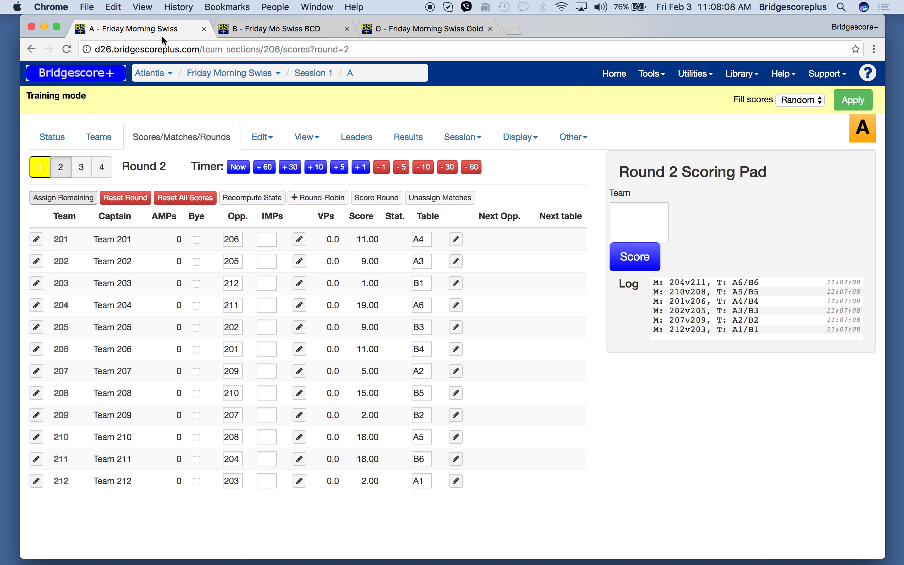
pyautogui.click(262, 31)
pyautogui.click(411, 31)
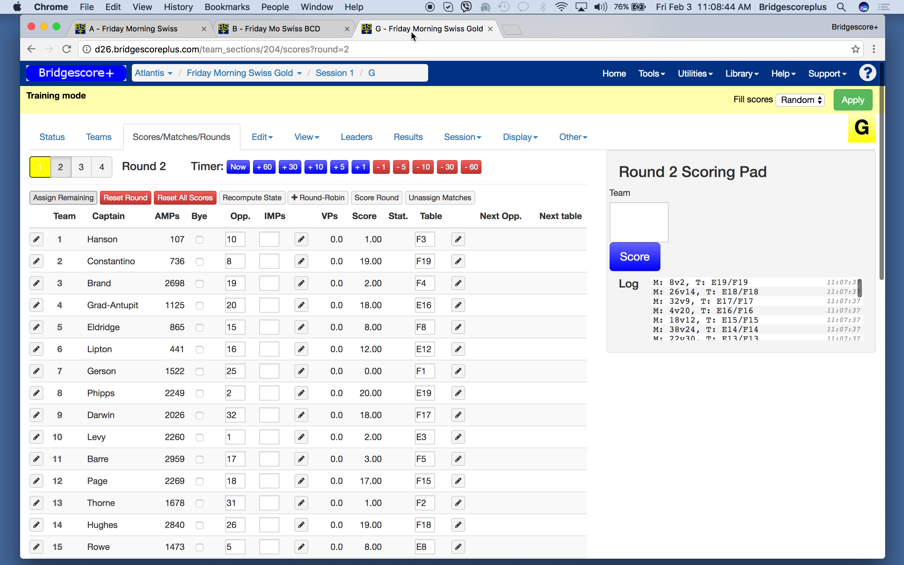
pyautogui.click(277, 30)
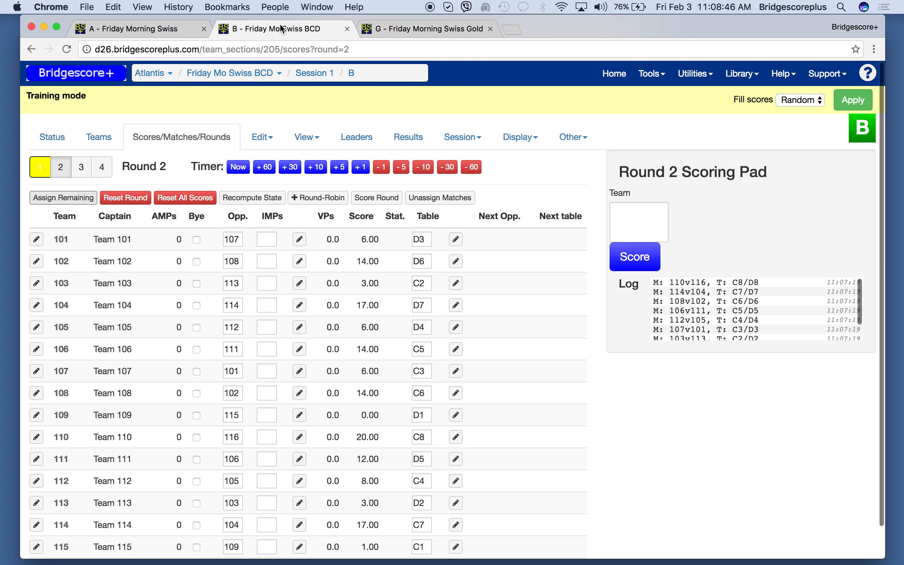
pyautogui.click(165, 30)
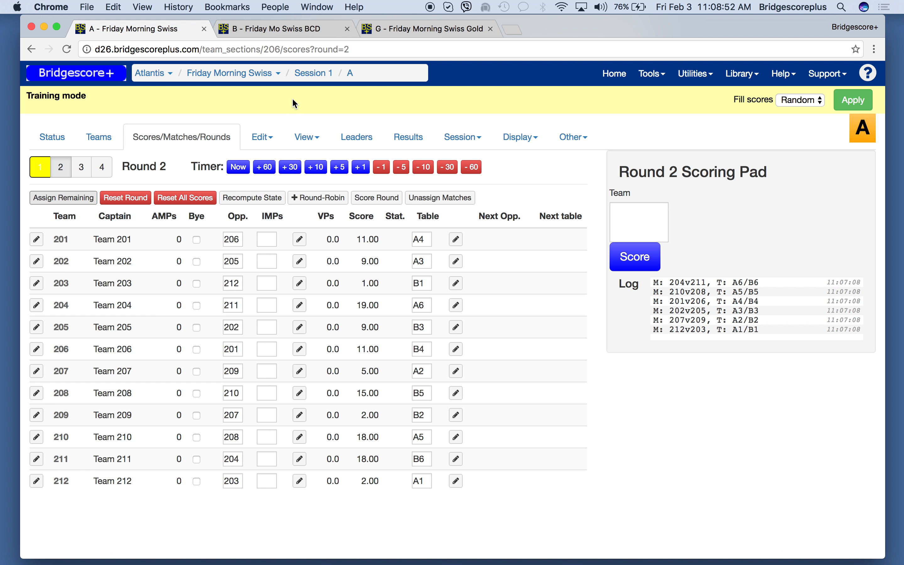
pyautogui.click(291, 29)
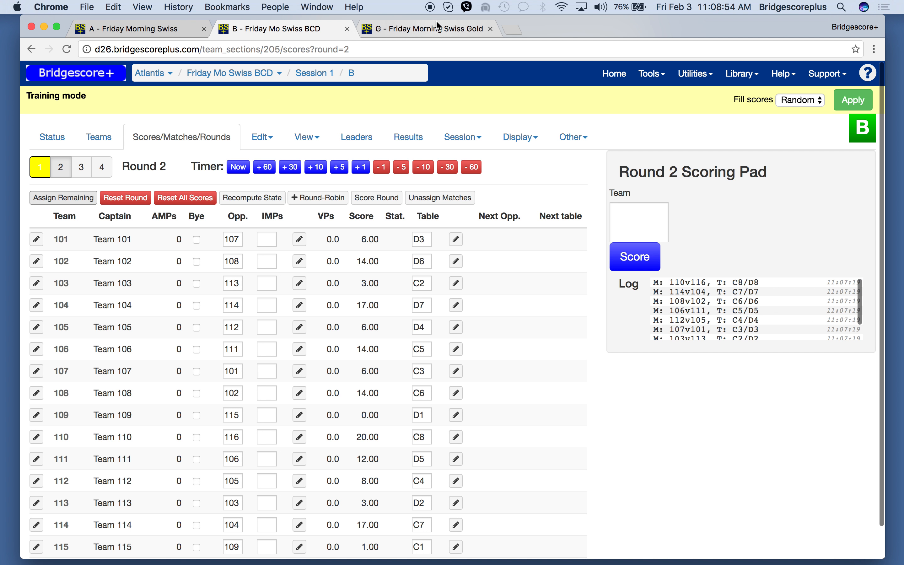
pyautogui.click(433, 28)
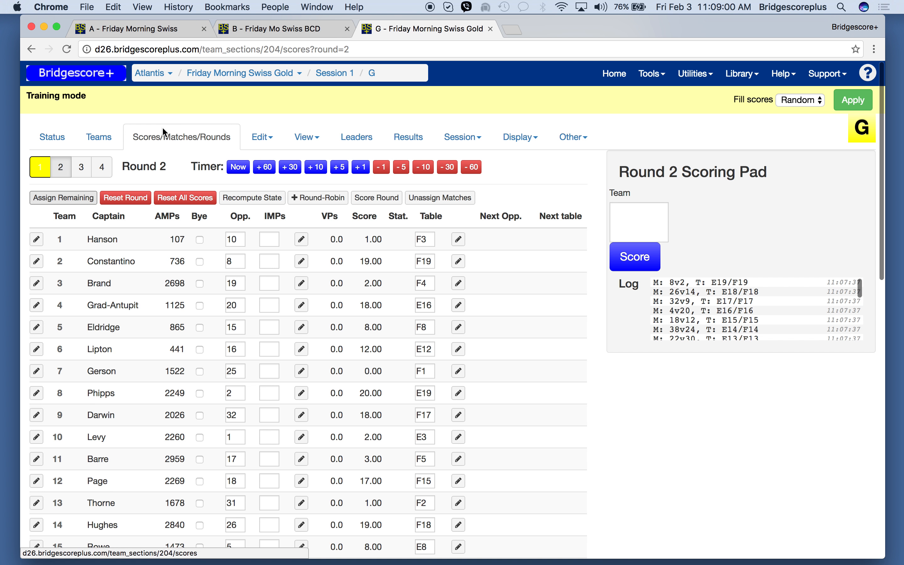
# Fill section B's round 2 results with random scores and assign all its round 3 matches.
pyautogui.click(294, 23)
pyautogui.click(849, 111)
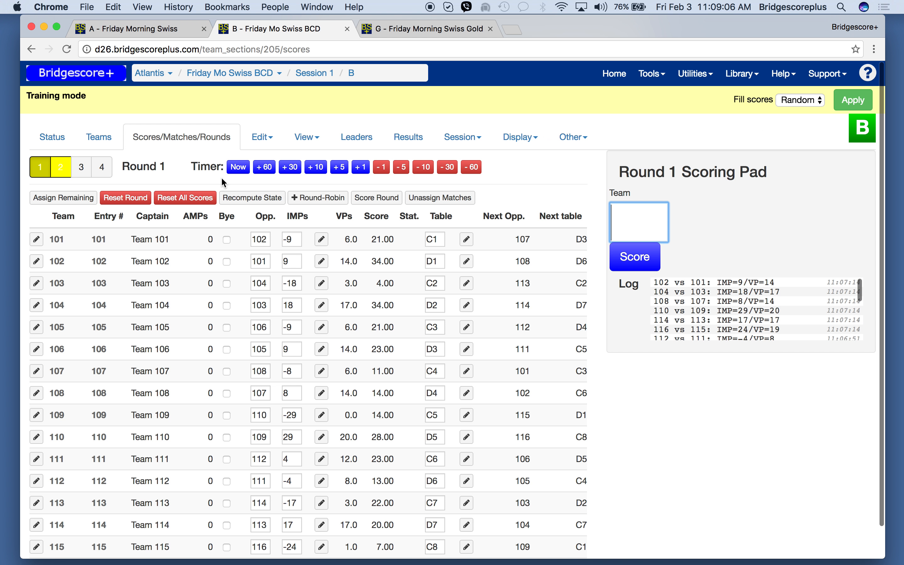
pyautogui.click(81, 176)
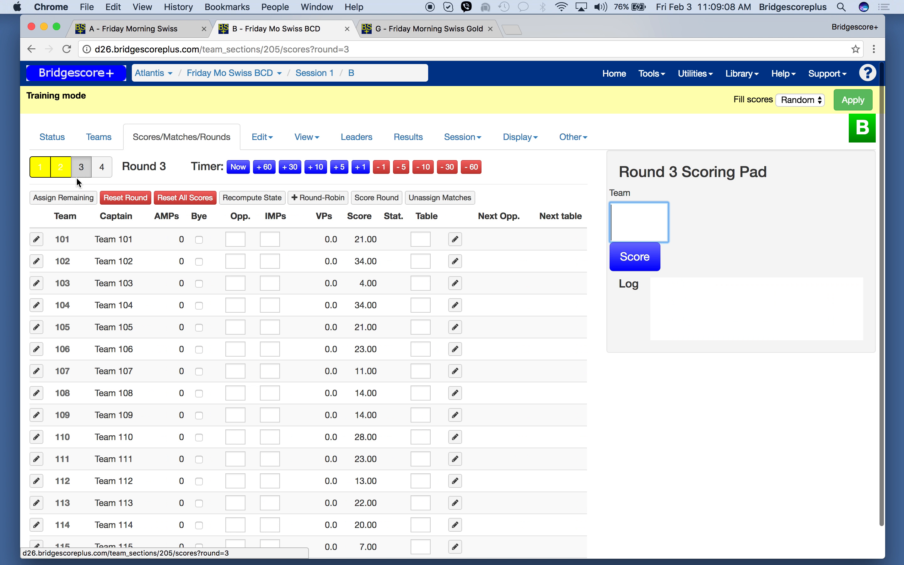
pyautogui.click(71, 202)
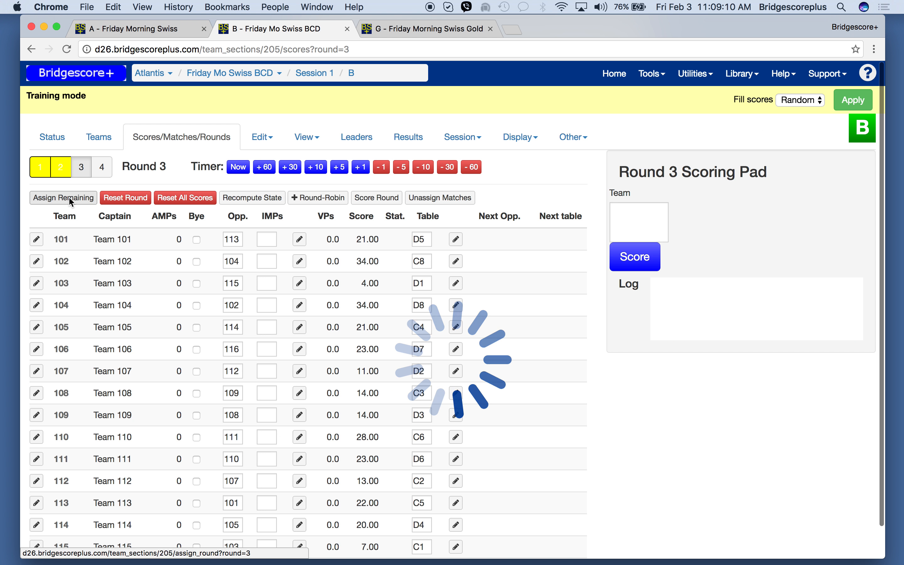
# Fill section A's round 2 results with random scores and assign all its round 3 matches.
pyautogui.click(153, 29)
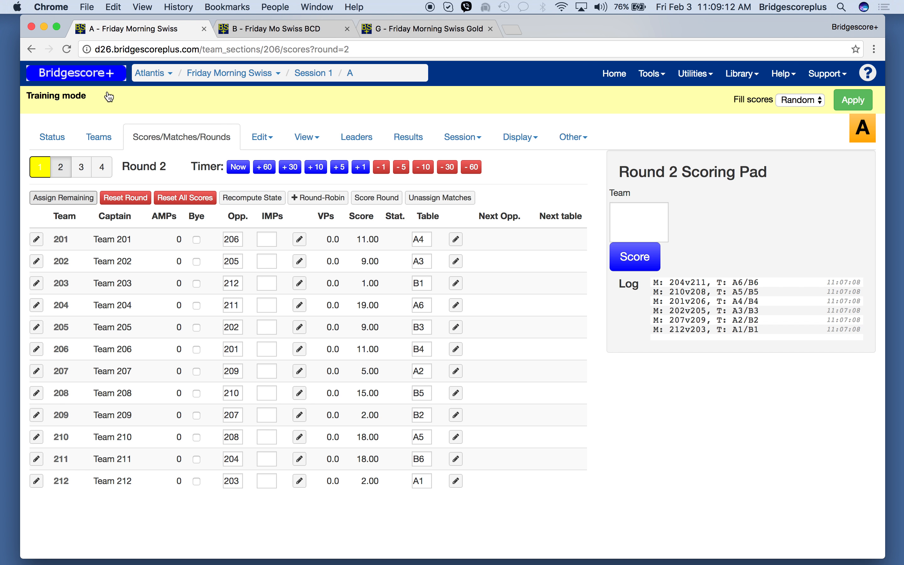
pyautogui.click(845, 102)
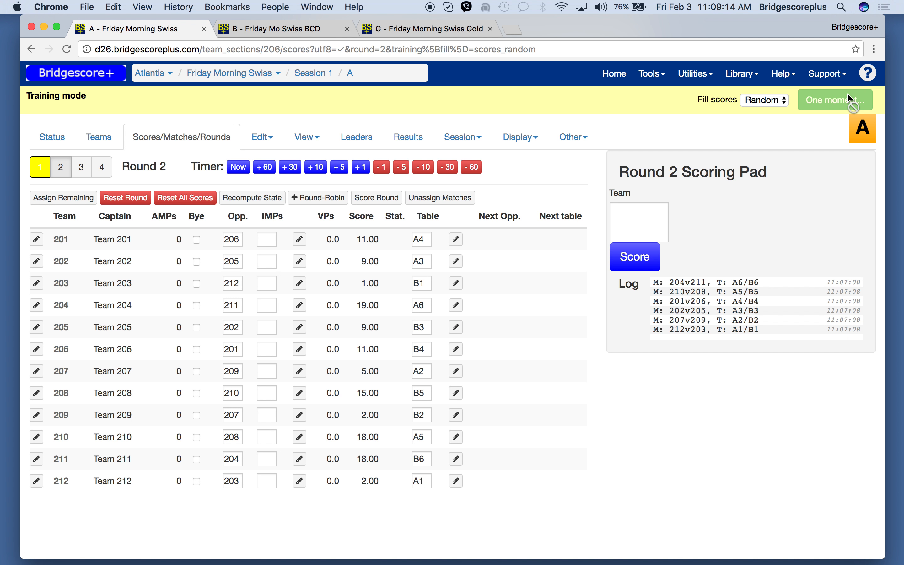
pyautogui.click(82, 168)
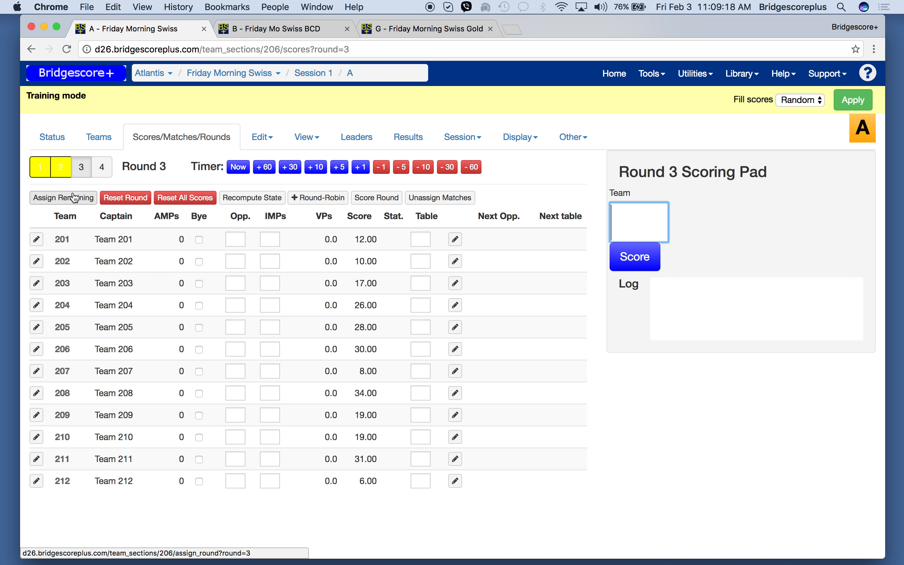
pyautogui.click(68, 198)
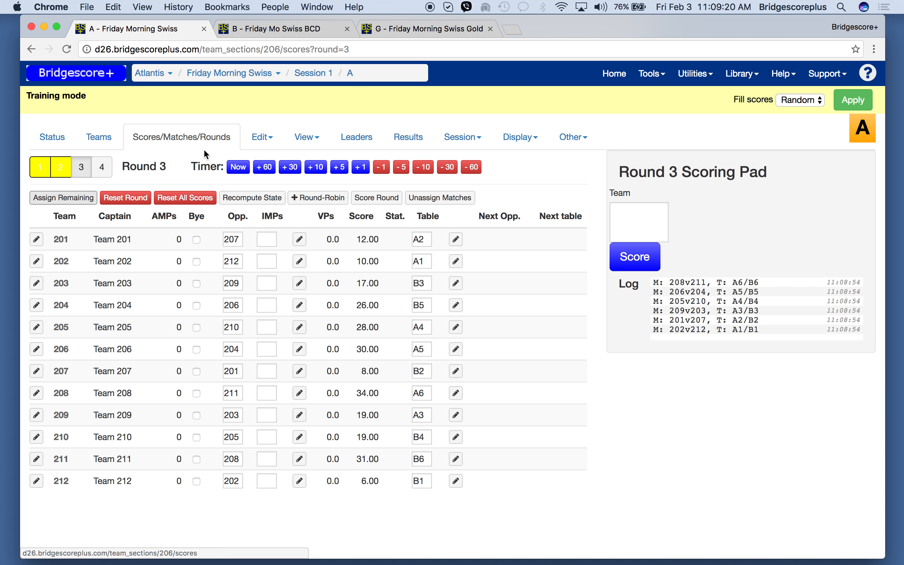